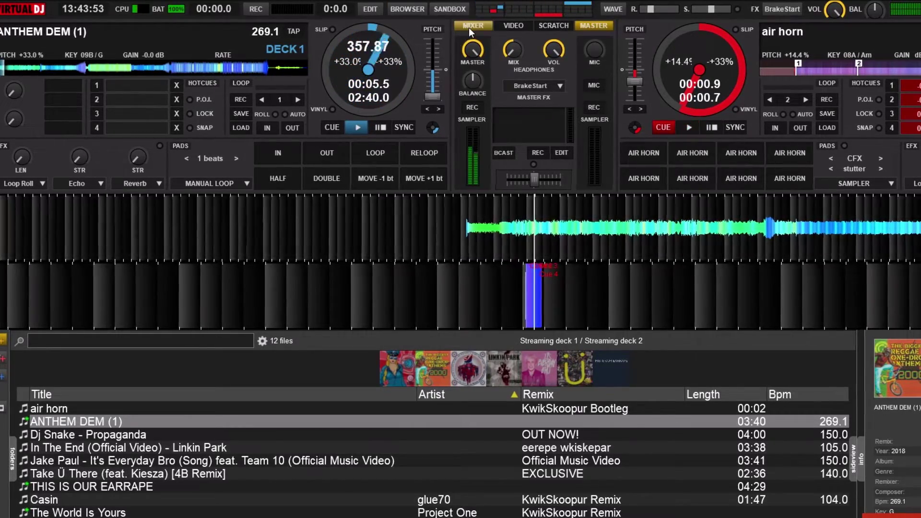
- Show the mixer's channel gain, EQ and volume controls and trigger the air horn on deck 2
{"action": "left_click", "coordinate": [469, 26]}
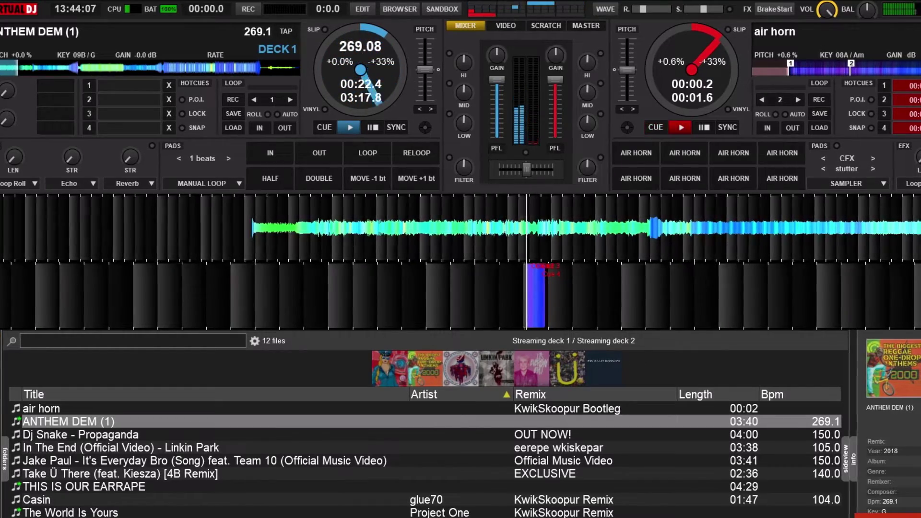
{"action": "key", "text": "space"}
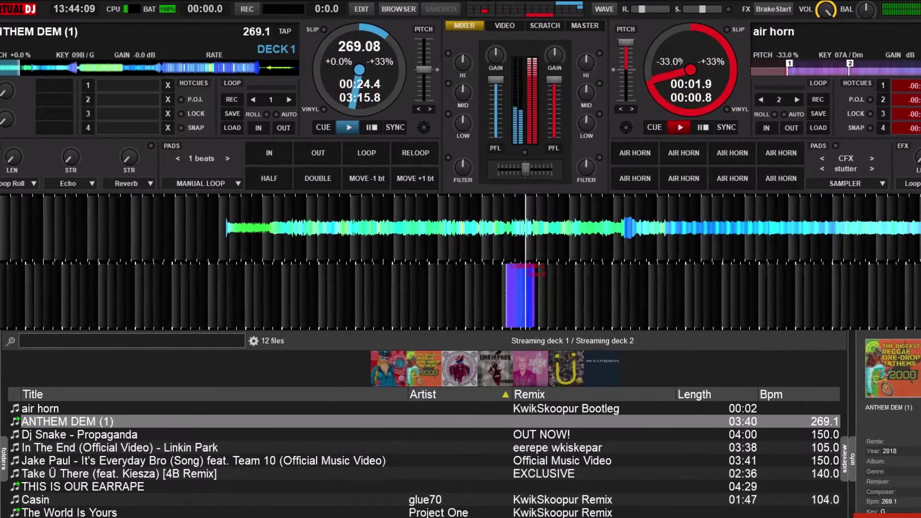
{"action": "key", "text": "space"}
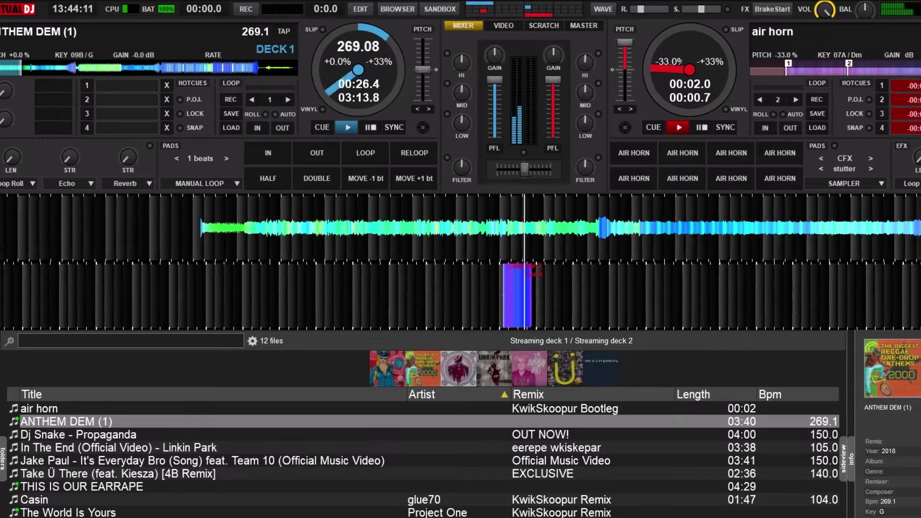
- Load THIS IS OUR EARRAPE on deck 2 and start its playback
{"action": "key", "text": "Down"}
{"action": "key", "text": "Down"}
{"action": "key", "text": "Down"}
{"action": "key", "text": "Down"}
{"action": "key", "text": "Down"}
{"action": "key", "text": "Up"}
{"action": "key", "text": "Down"}
{"action": "key", "text": "Down"}
{"action": "key", "text": "Up"}
{"action": "key", "text": "Return"}
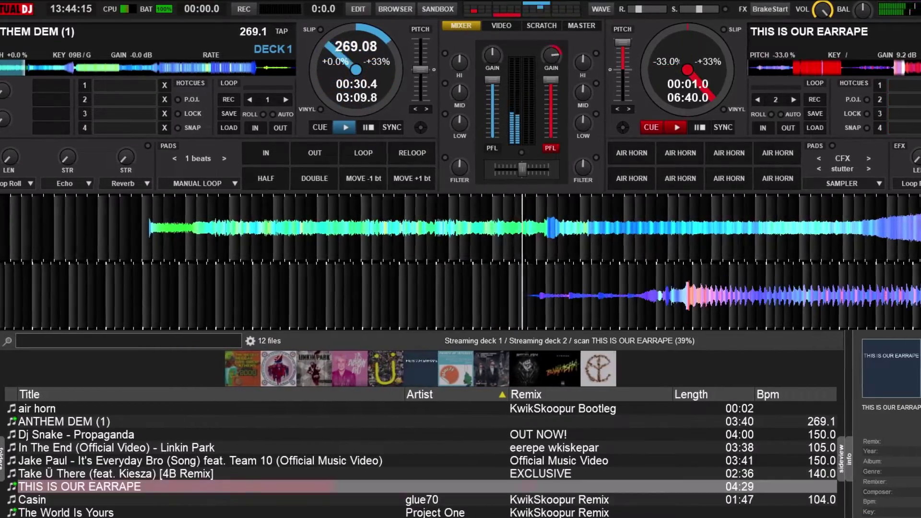
{"action": "key", "text": "space"}
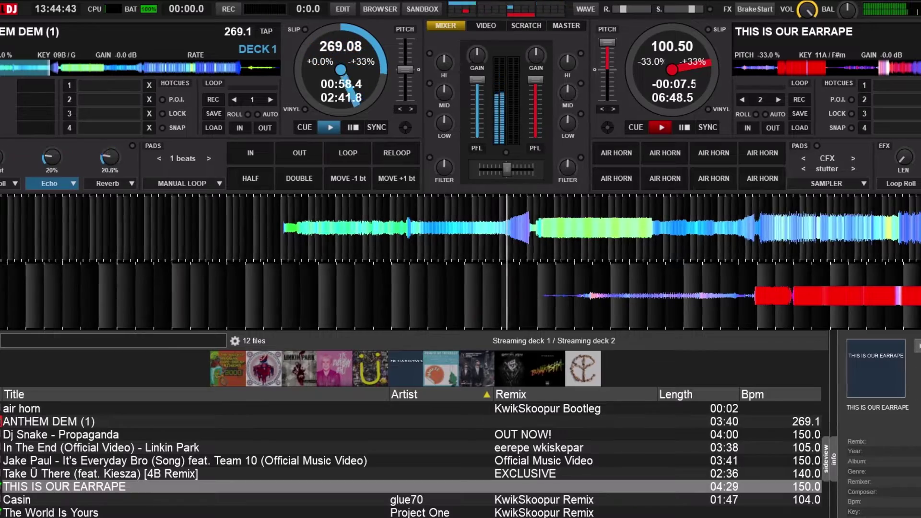
{"action": "key", "text": "space"}
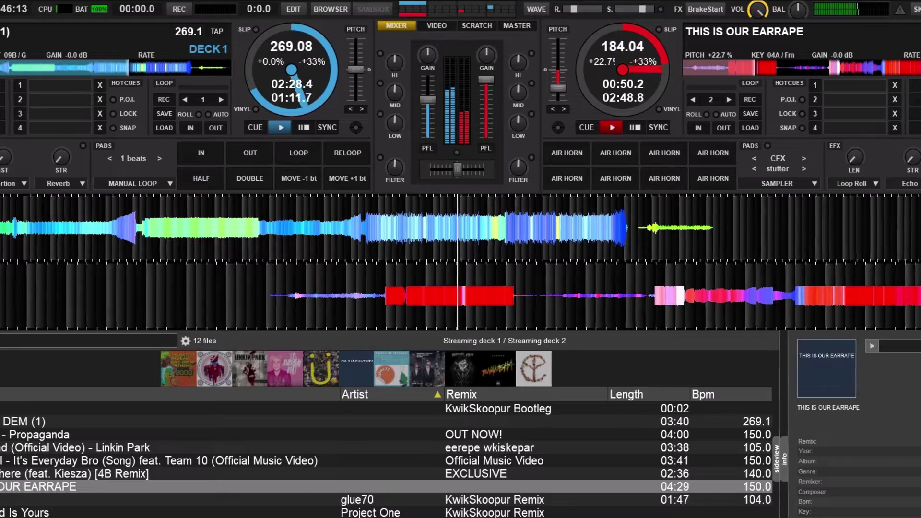
- Load The World Is Yours on deck 1 and Buyakasha (Grandtheft & Smalltown DJs Remix) on deck 2
{"action": "key", "text": "Down"}
{"action": "key", "text": "Down"}
{"action": "key", "text": "Down"}
{"action": "key", "text": "Down"}
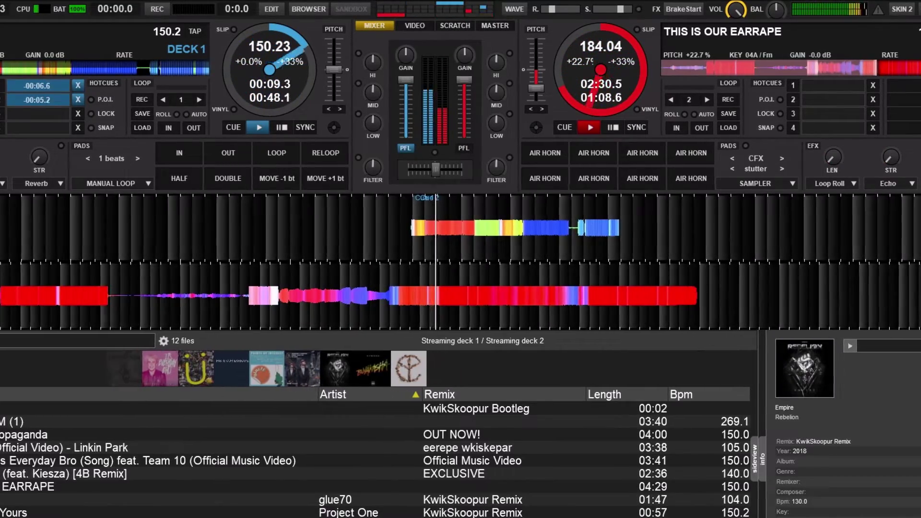
{"action": "key", "text": "Down"}
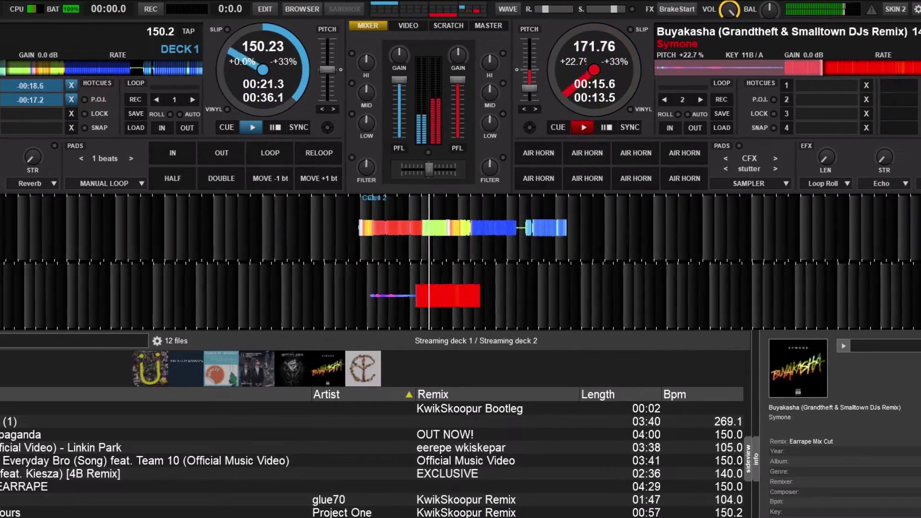
- Load In The End (Official Video) - Linkin Park on deck 2 in place of Buyakasha
{"action": "key", "text": "Up"}
{"action": "key", "text": "Up"}
{"action": "key", "text": "Up"}
{"action": "key", "text": "Up"}
{"action": "key", "text": "Up"}
{"action": "key", "text": "Up"}
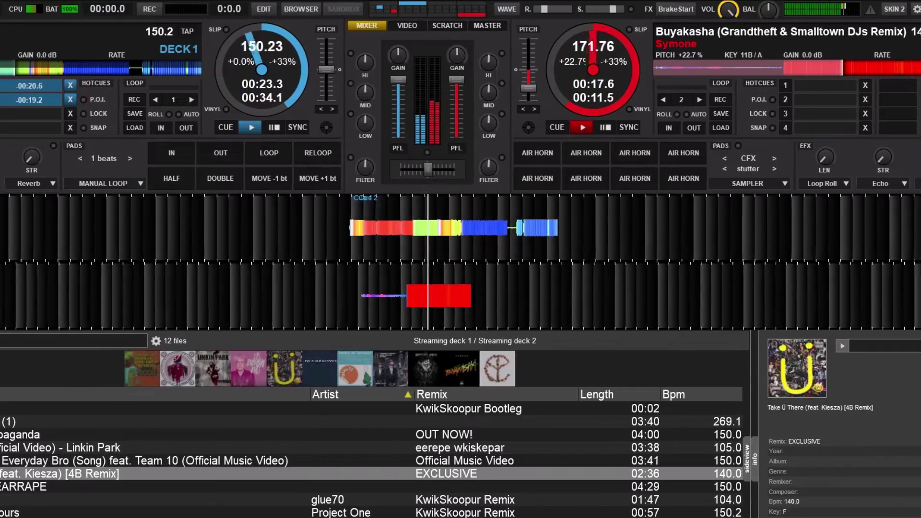
{"action": "key", "text": "Return"}
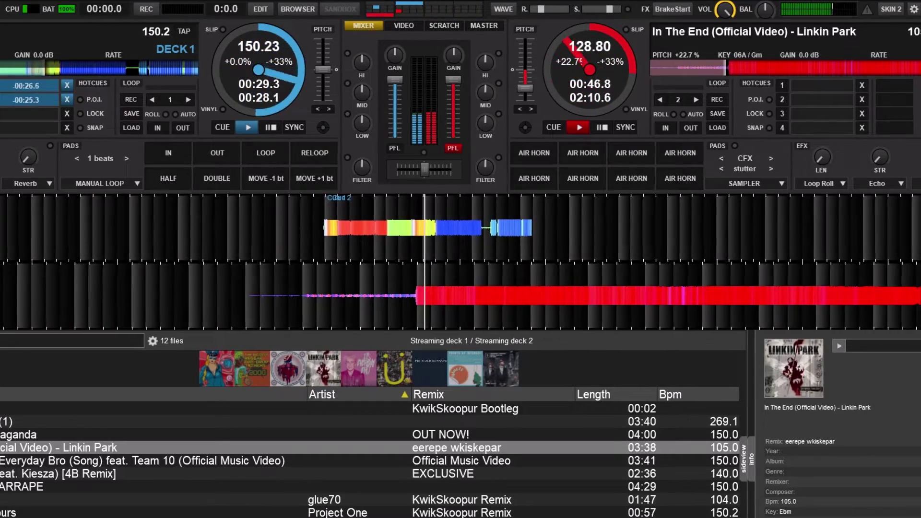
- Load the air horn track on deck 2 and play it over the deck 1 song
{"action": "key", "text": "Up"}
{"action": "key", "text": "Up"}
{"action": "key", "text": "Up"}
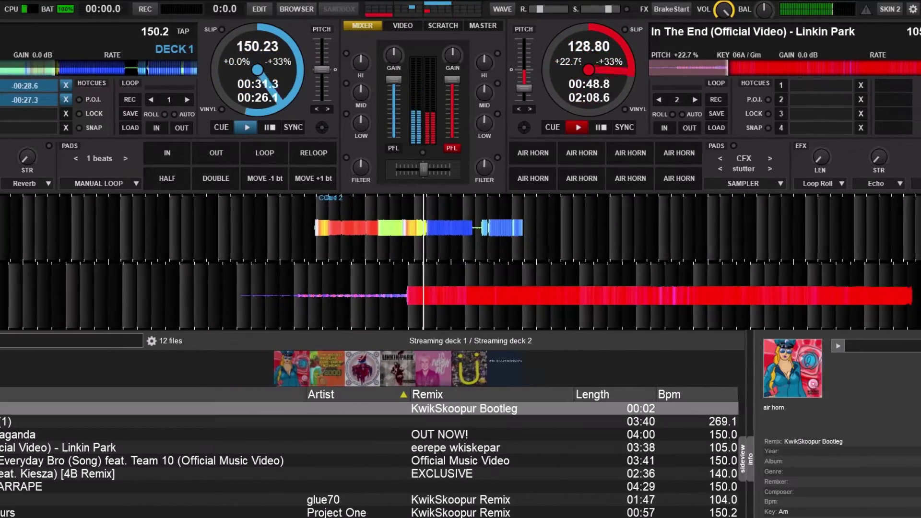
{"action": "key", "text": "Down"}
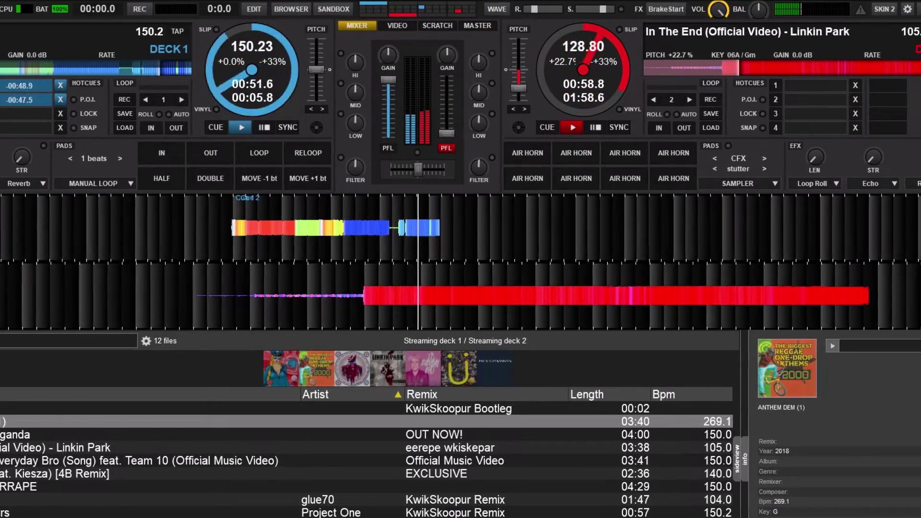
{"action": "key", "text": "Up"}
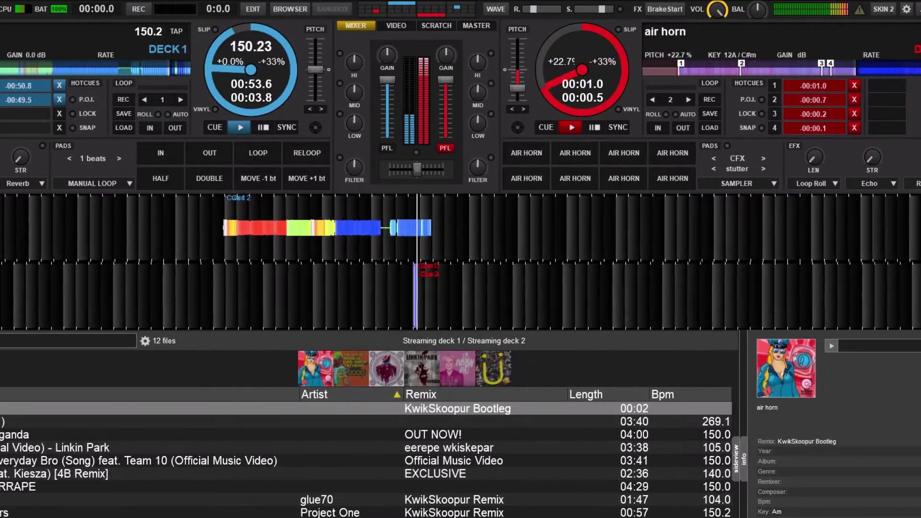
- Load In The End (Official Video) - Linkin Park on deck 1
{"action": "key", "text": "Down"}
{"action": "key", "text": "Down"}
{"action": "key", "text": "Down"}
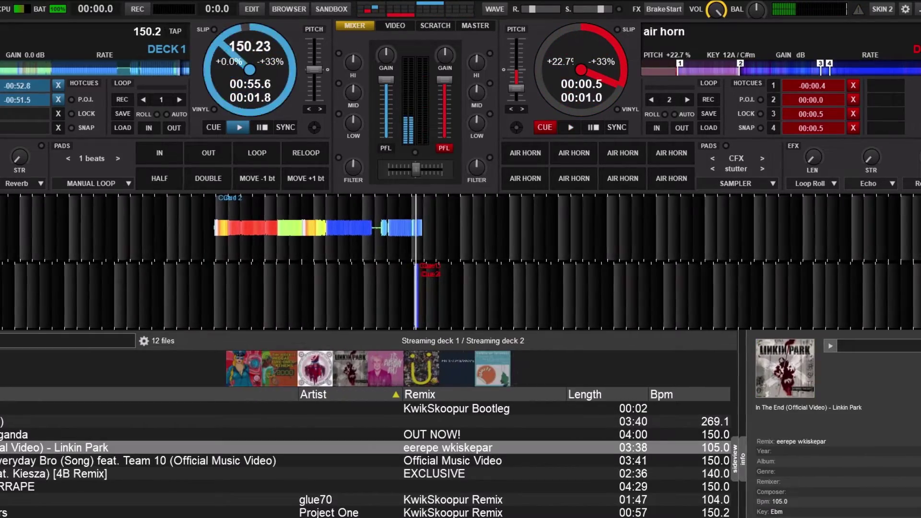
{"action": "key", "text": "Return"}
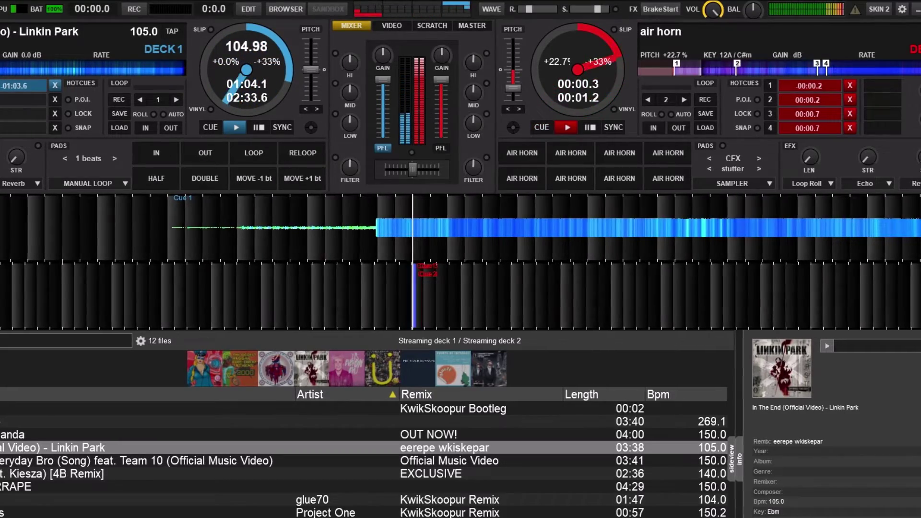
- Load Casin by glue70, the KwikSkoopur Remix, on deck 2
{"action": "key", "text": "Down"}
{"action": "key", "text": "Down"}
{"action": "key", "text": "Down"}
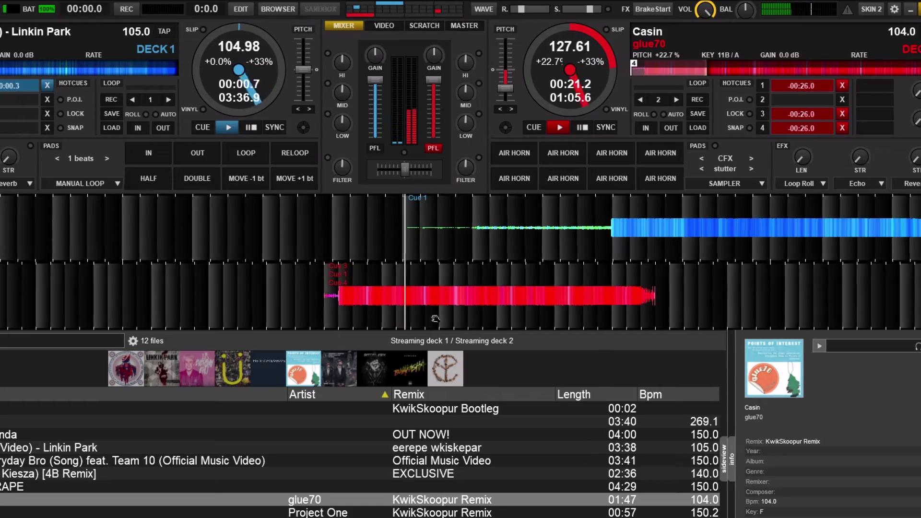
- Load Buyakasha (Grandtheft & Smalltown DJs Remix), the Earrape Mix Cut, on deck 1
{"action": "key", "text": "Down"}
{"action": "key", "text": "Down"}
{"action": "key", "text": "Down"}
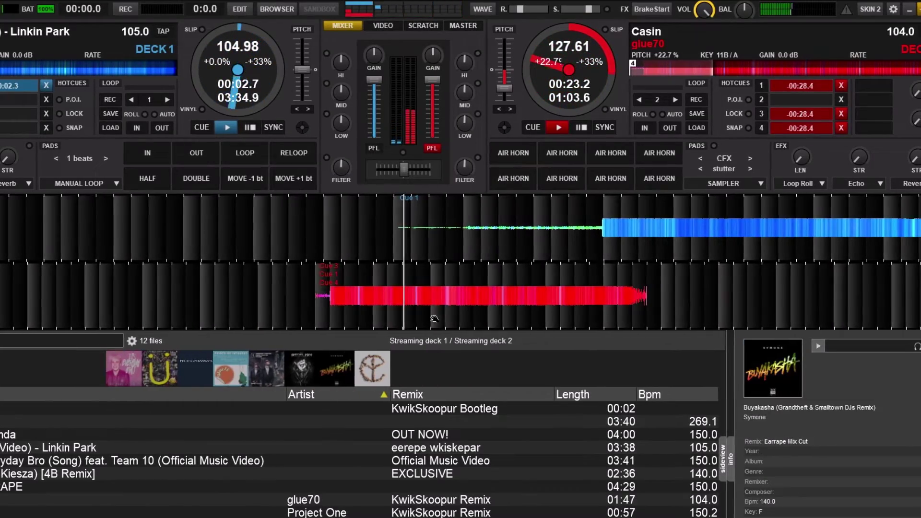
{"action": "key", "text": "Return"}
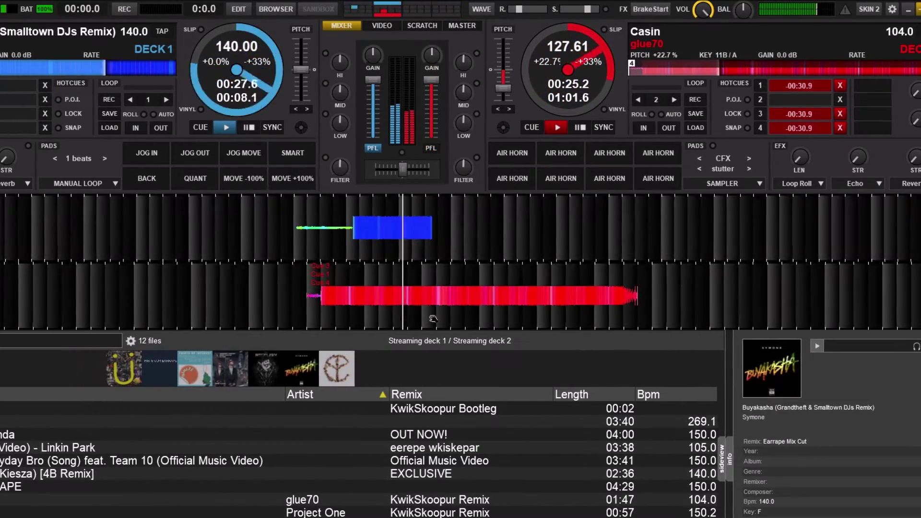
- Load Kaolo Pt. 3 by Yellow Claw on deck 1, confirming that the playing song is stopped
{"action": "key", "text": "Down"}
{"action": "key", "text": "Return"}
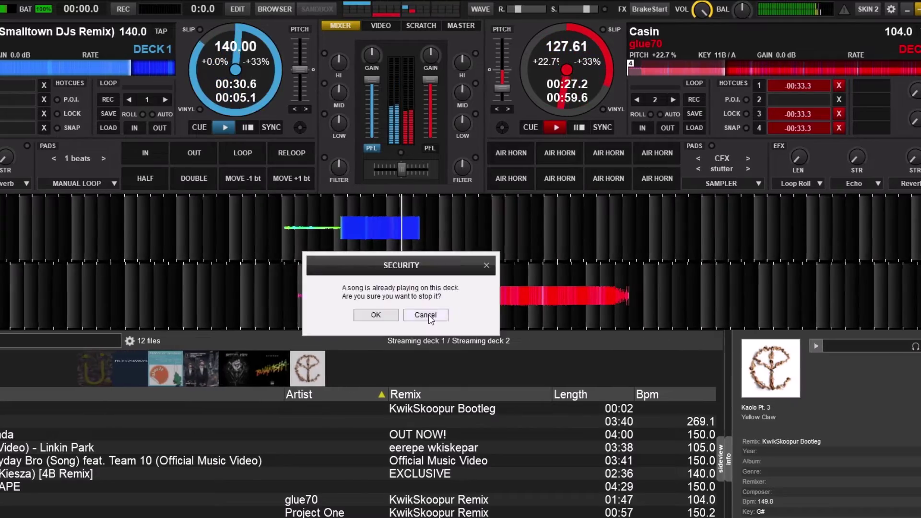
{"action": "key", "text": "Return"}
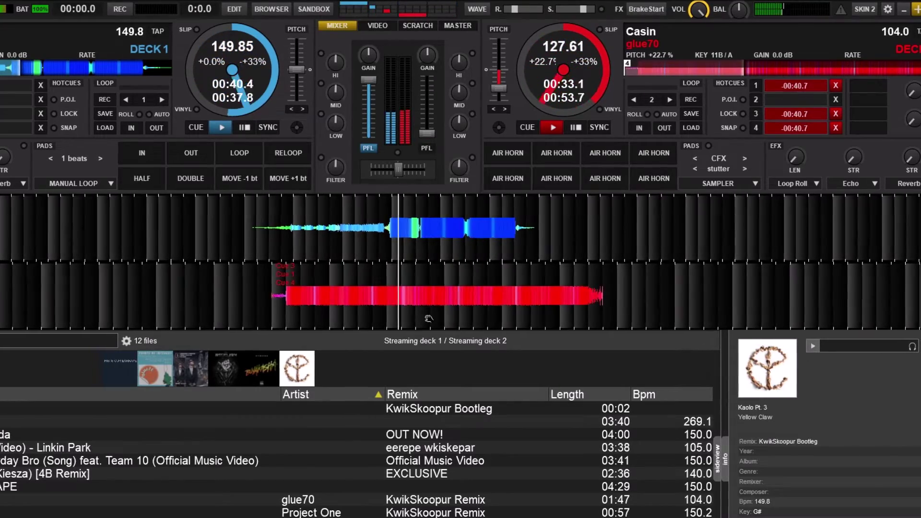
- Load Take Ü There (feat. Kiesza) [4B Remix] on deck 2 and skip its playback forward towards the first drop
{"action": "key", "text": "Up"}
{"action": "key", "text": "Up"}
{"action": "key", "text": "Return"}
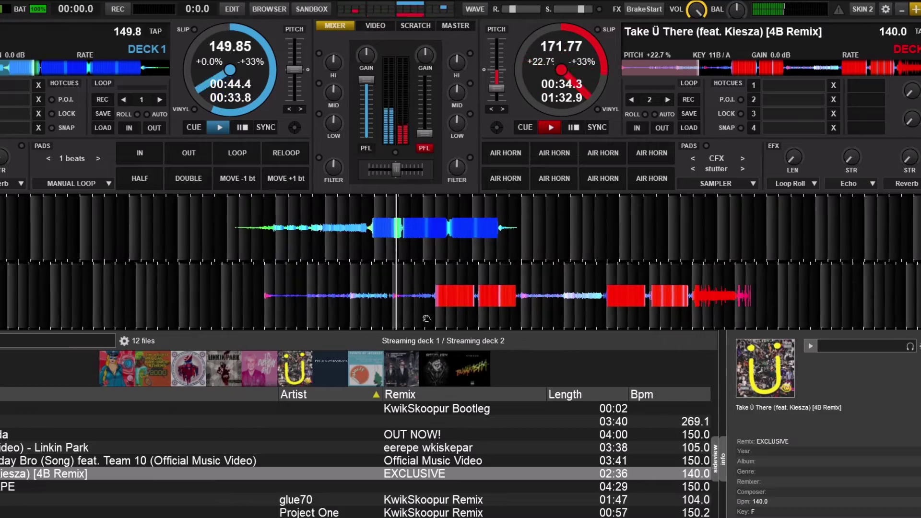
{"action": "left_click_drag", "start_coordinate": [426, 318], "coordinate": [390, 318]}
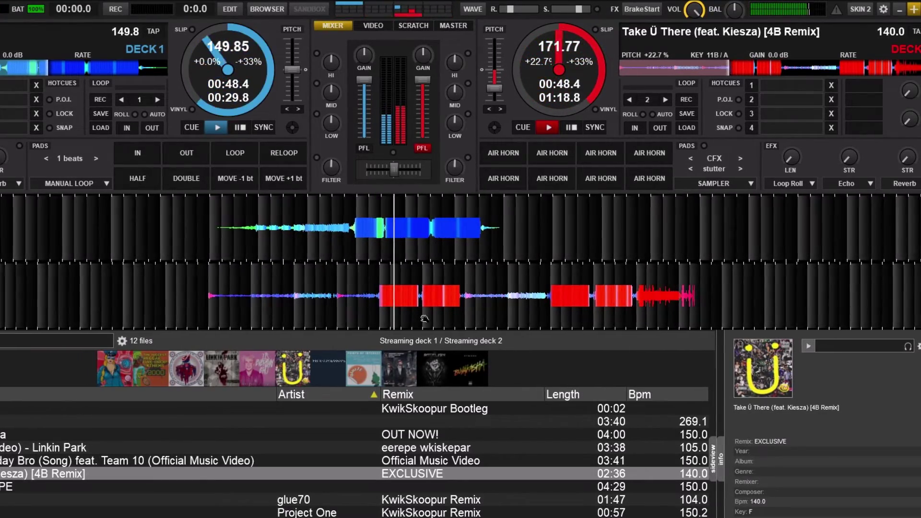
- Select the air horn track in the song list
{"action": "key", "text": "Up"}
{"action": "key", "text": "Up"}
{"action": "key", "text": "Up"}
{"action": "key", "text": "Up"}
{"action": "key", "text": "Up"}
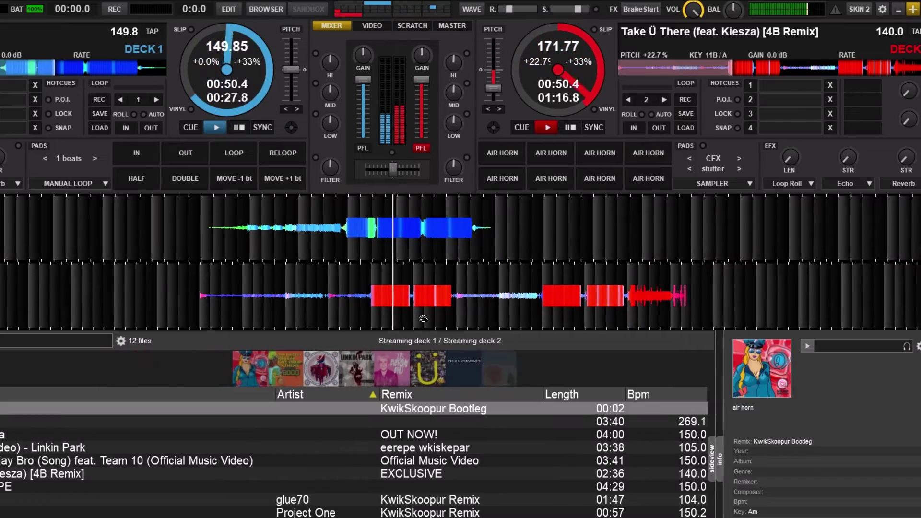